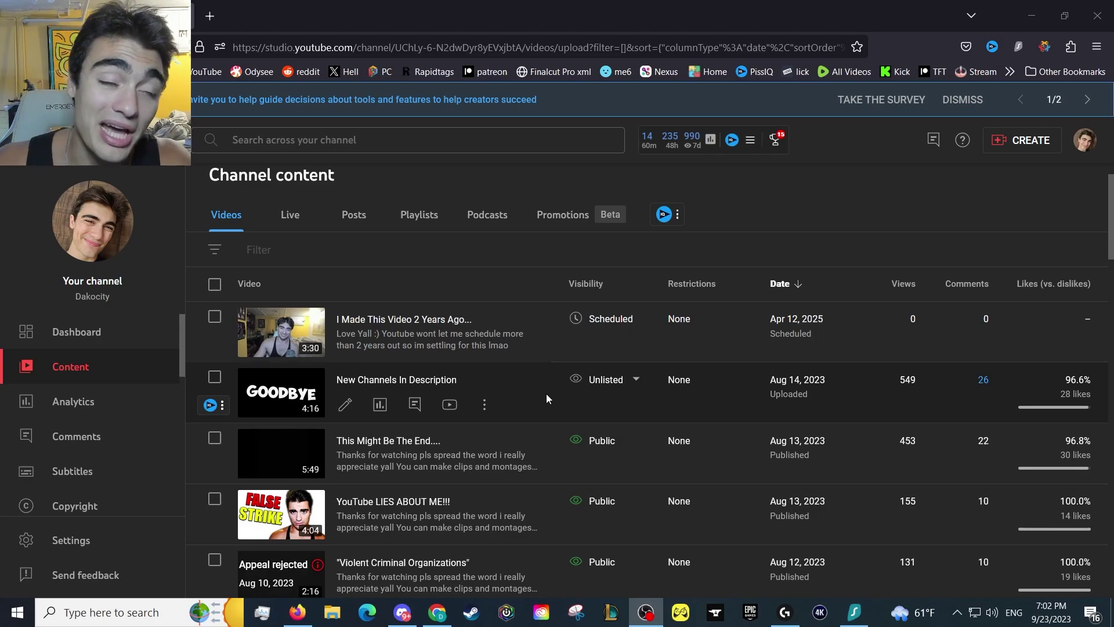
# From the channel dashboard, check the Community Guidelines strike details, then open the Earn monetization page
pyautogui.click(98, 332)
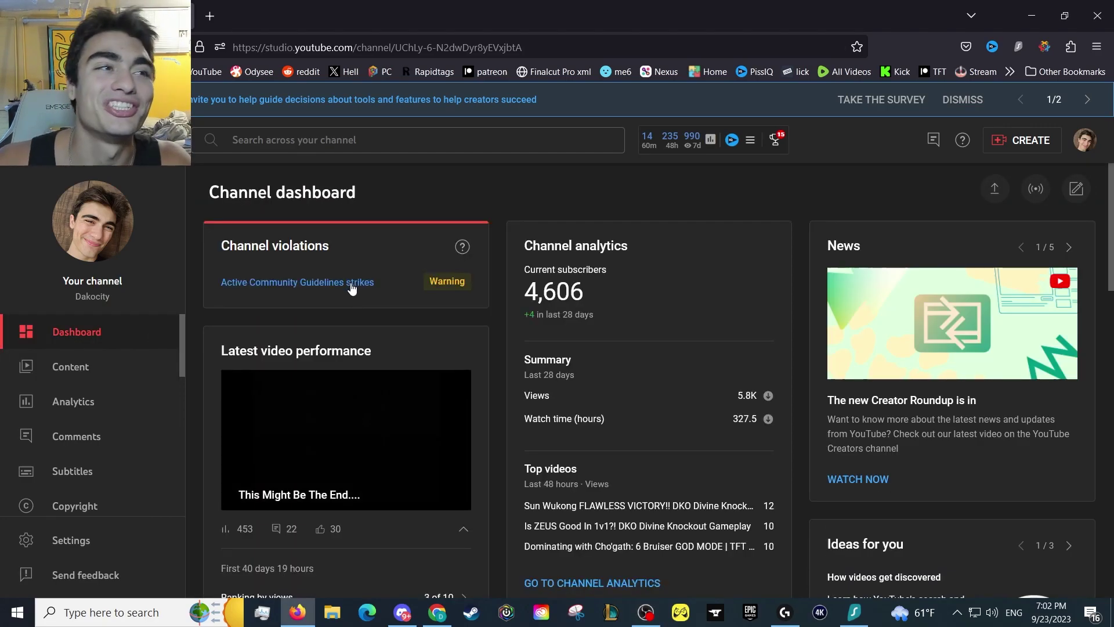
pyautogui.click(349, 285)
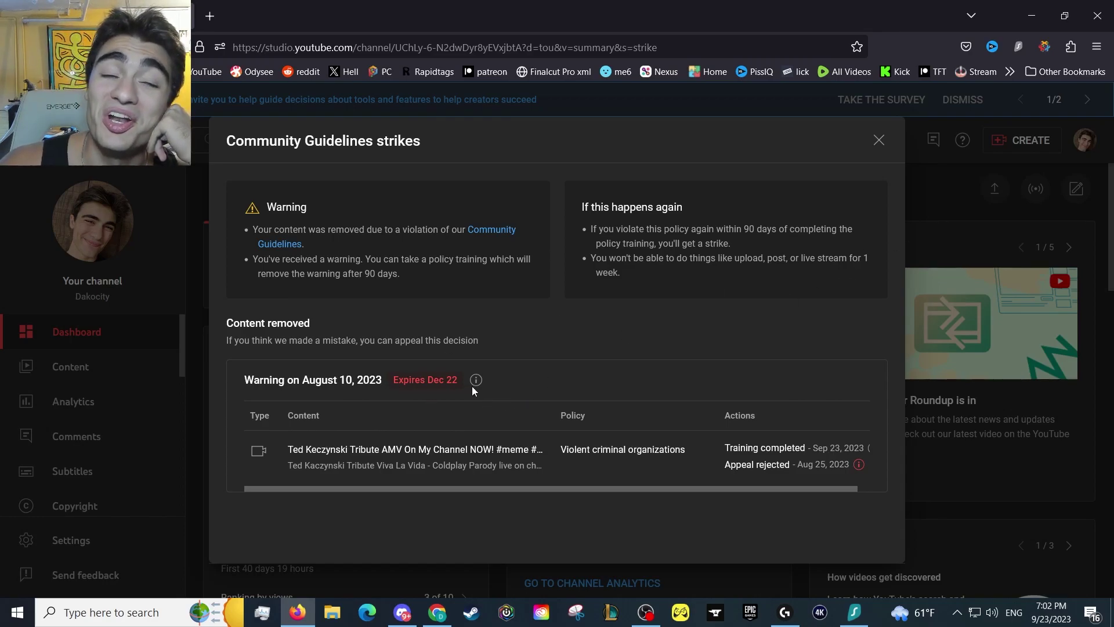
pyautogui.click(879, 140)
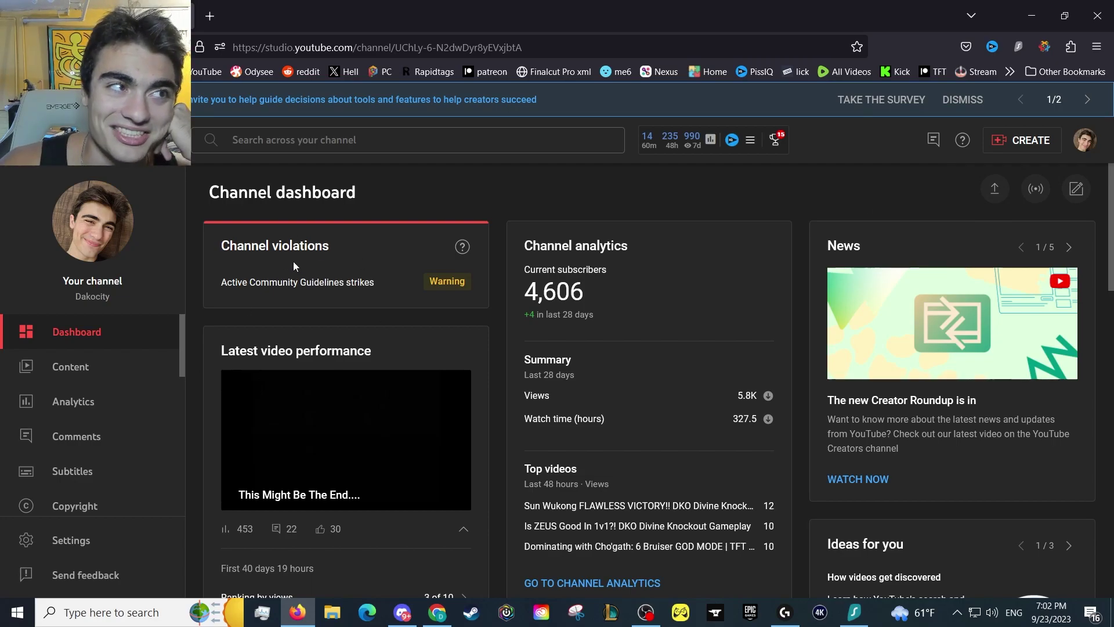
pyautogui.scroll(-3, 91, 470)
pyautogui.scroll(-1, 92, 418)
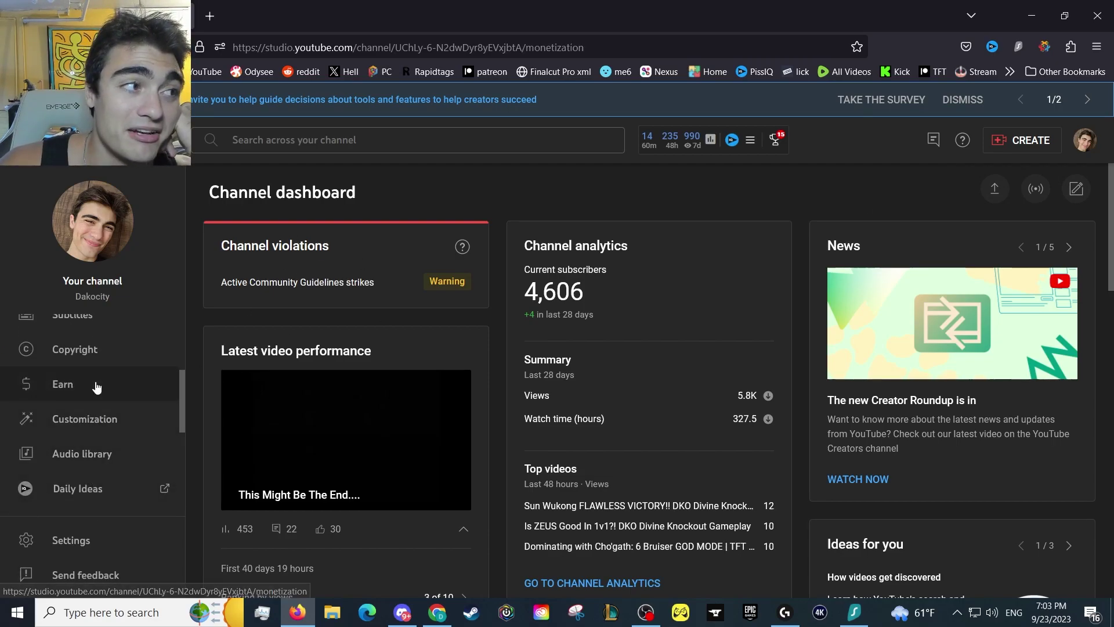
pyautogui.click(94, 385)
pyautogui.scroll(-1, 370, 429)
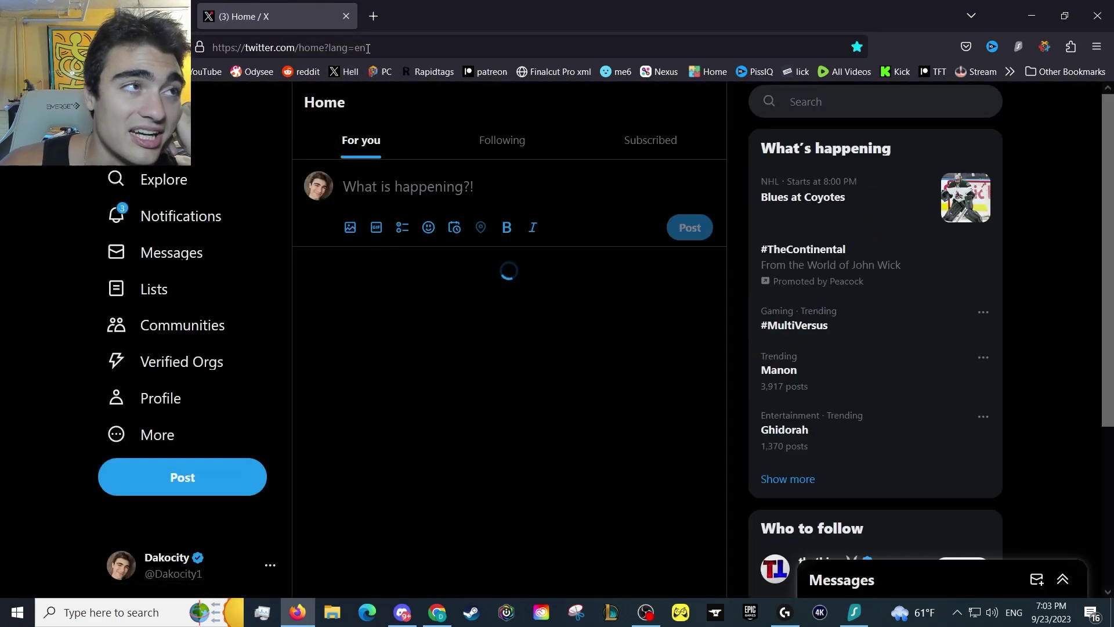
# Read TeamYouTube's eligibility reply in X notifications, then return to the Studio channel dashboard
pyautogui.click(179, 216)
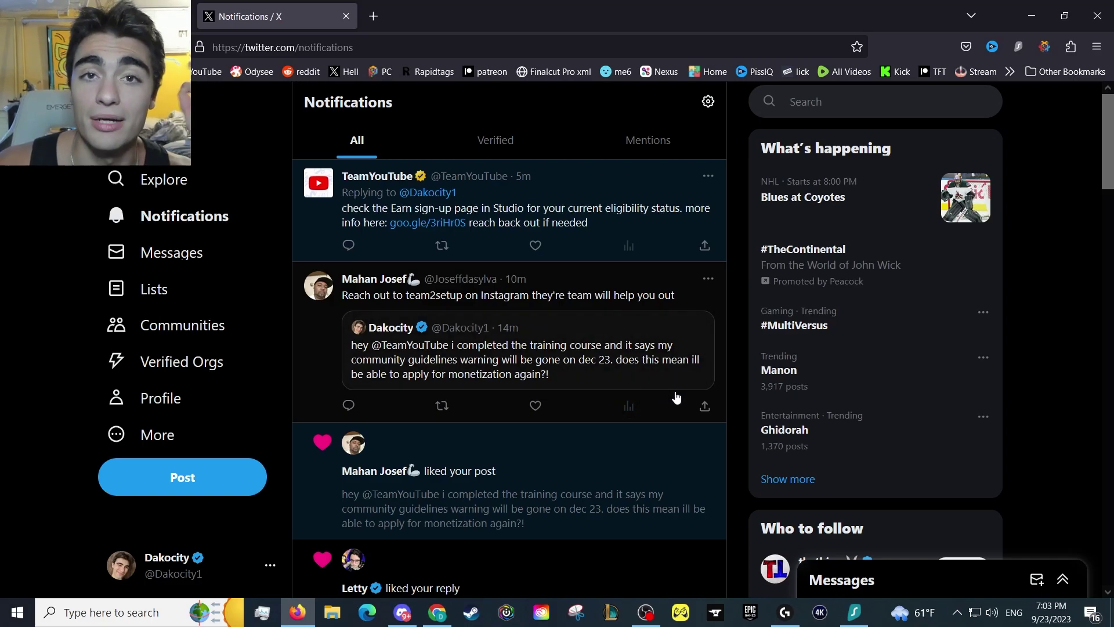
pyautogui.click(603, 195)
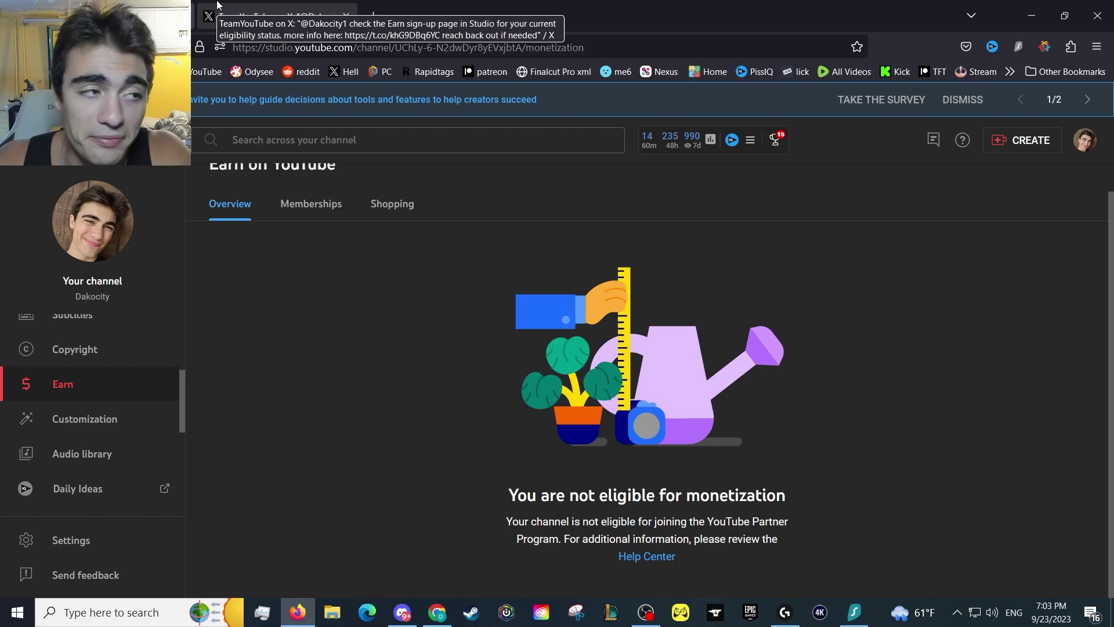
pyautogui.scroll(3, 83, 366)
pyautogui.click(96, 339)
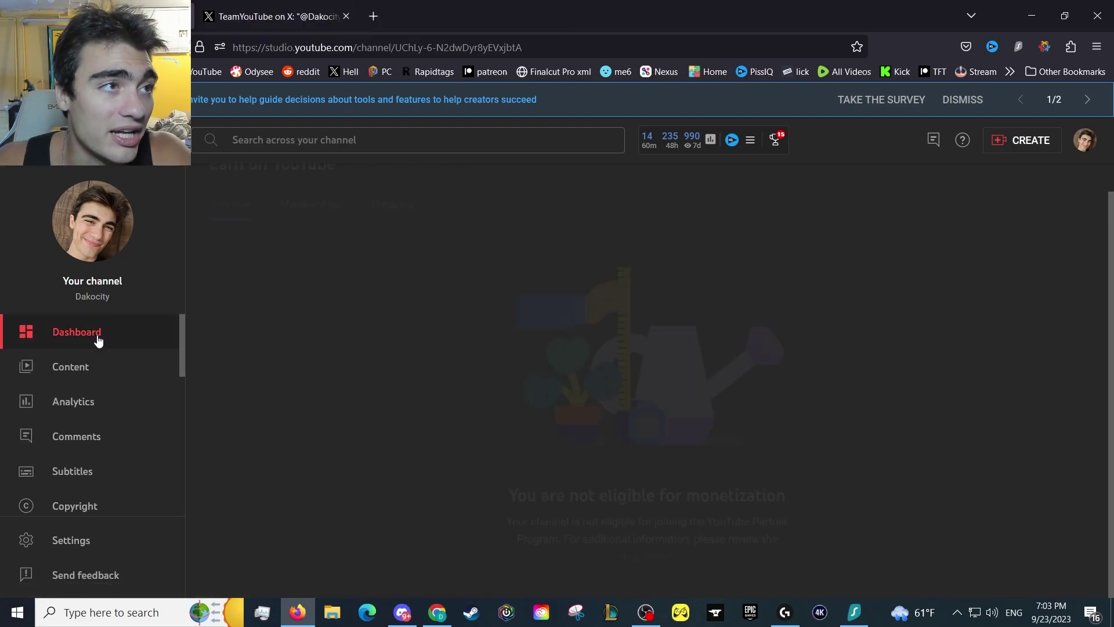